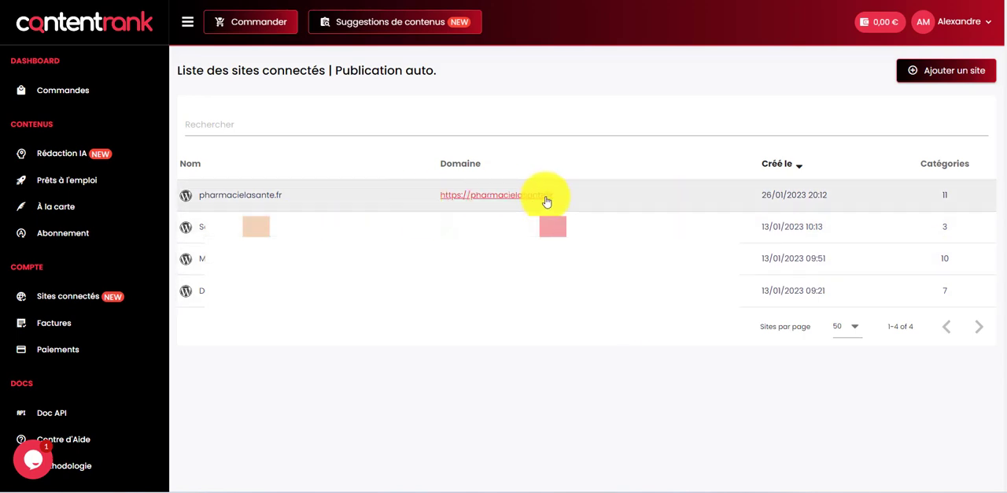
Step: Open the connected site pharmacielasante.fr for editing and place the cursor in its site name
{"action": "left_click", "coordinate": [333, 196]}
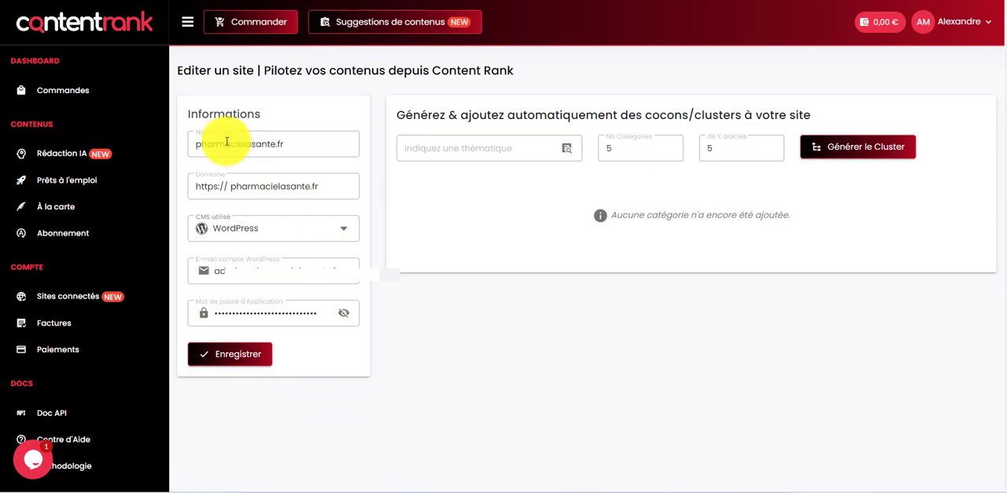
{"action": "left_click_drag", "start_coordinate": [197, 145], "coordinate": [308, 147]}
{"action": "left_click", "coordinate": [307, 146]}
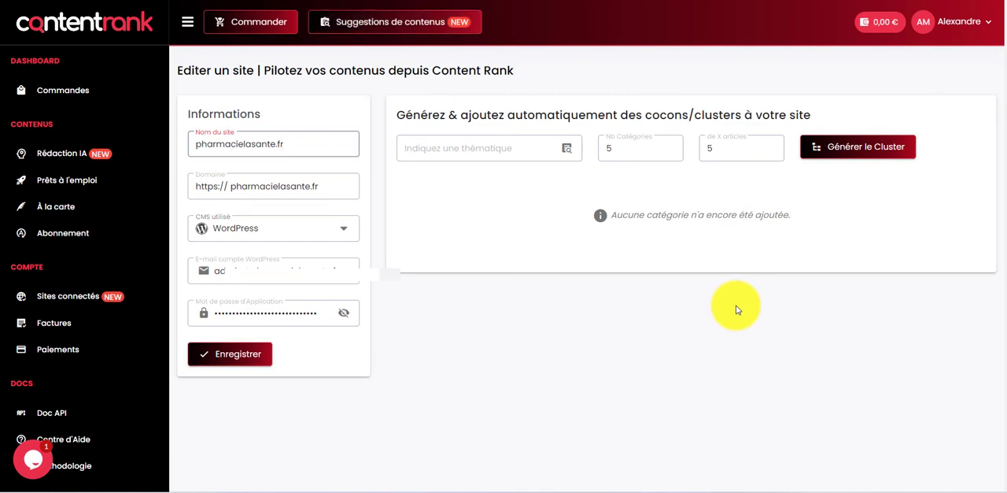
Step: Generate a content cluster on the theme "pharmacie" with 5 categories of 5 articles each
{"action": "left_click", "coordinate": [468, 148]}
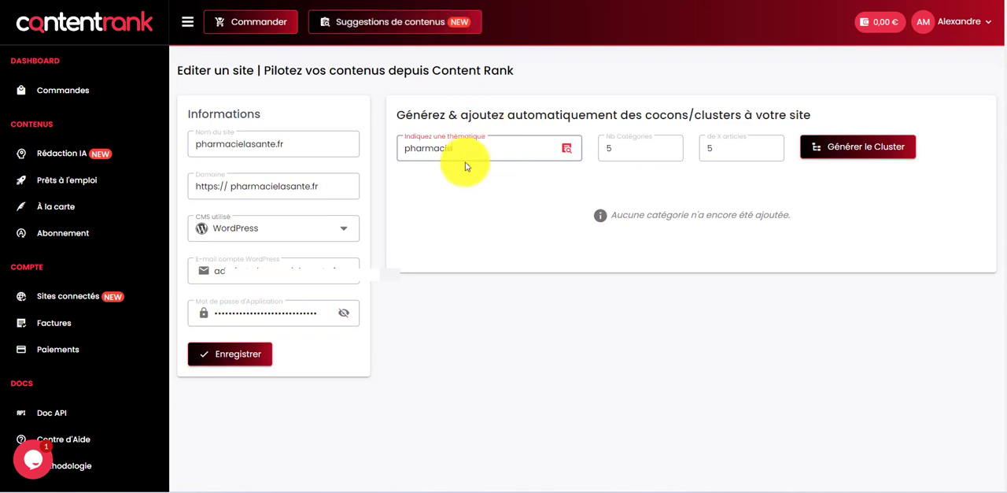
{"action": "double_click", "coordinate": [620, 152]}
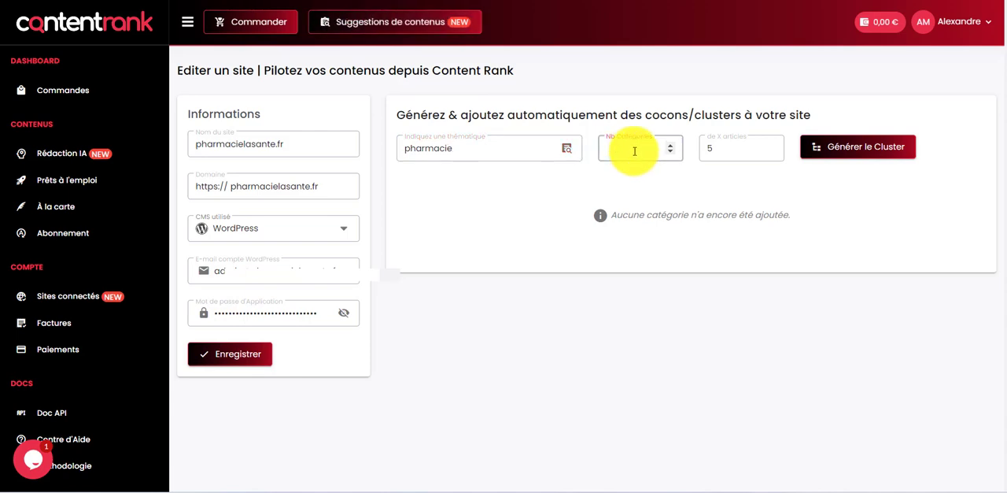
{"action": "type", "text": "5"}
{"action": "double_click", "coordinate": [737, 142]}
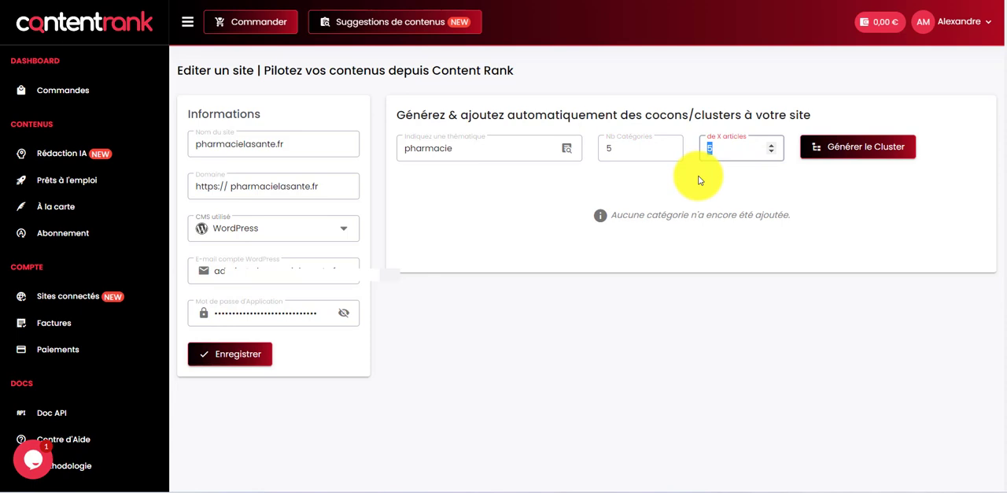
{"action": "type", "text": "5"}
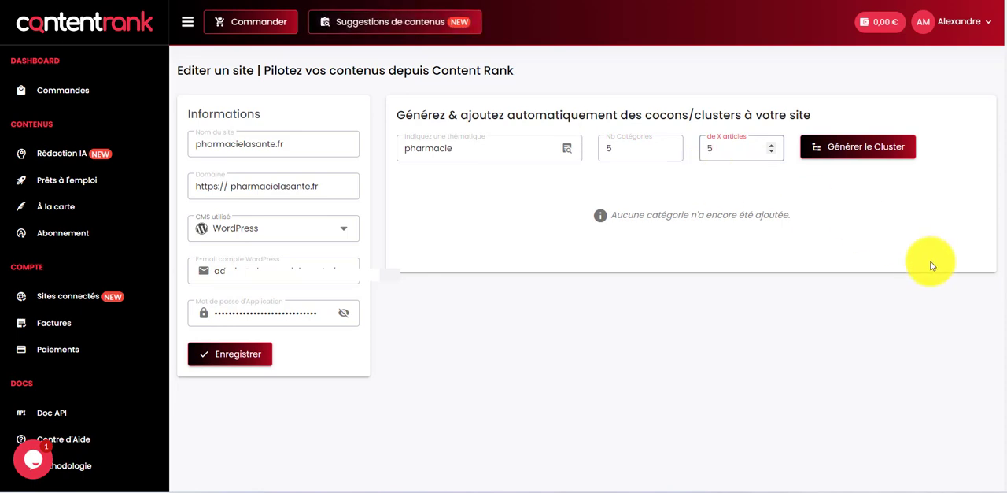
{"action": "left_click", "coordinate": [847, 154]}
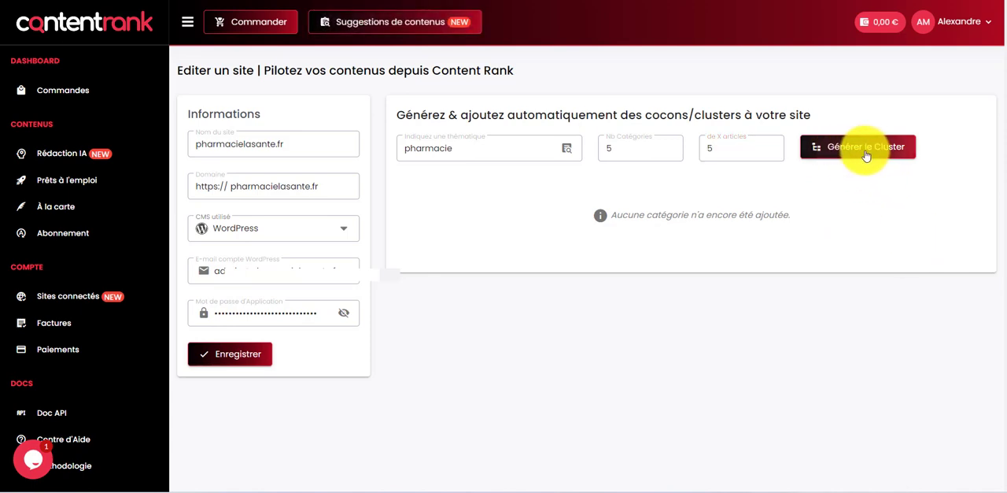
{"action": "left_click", "coordinate": [866, 154]}
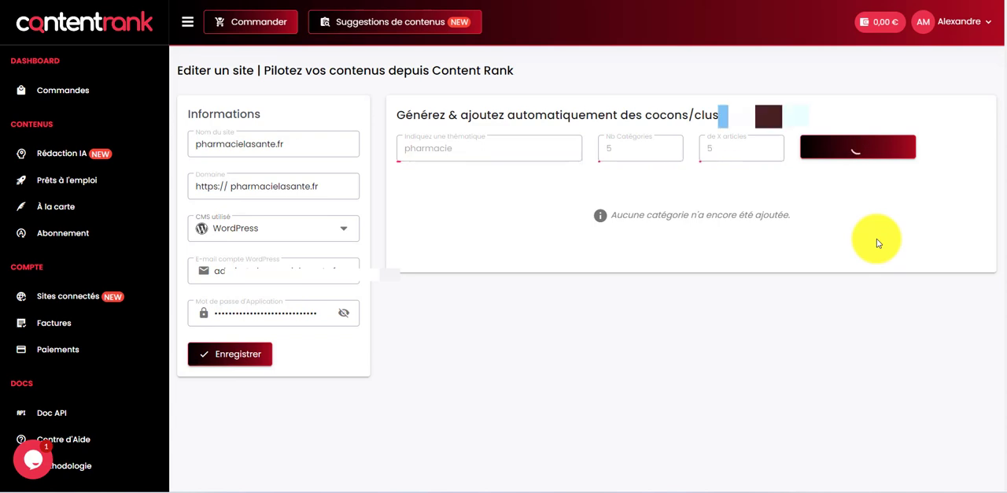
{"action": "left_click", "coordinate": [823, 174]}
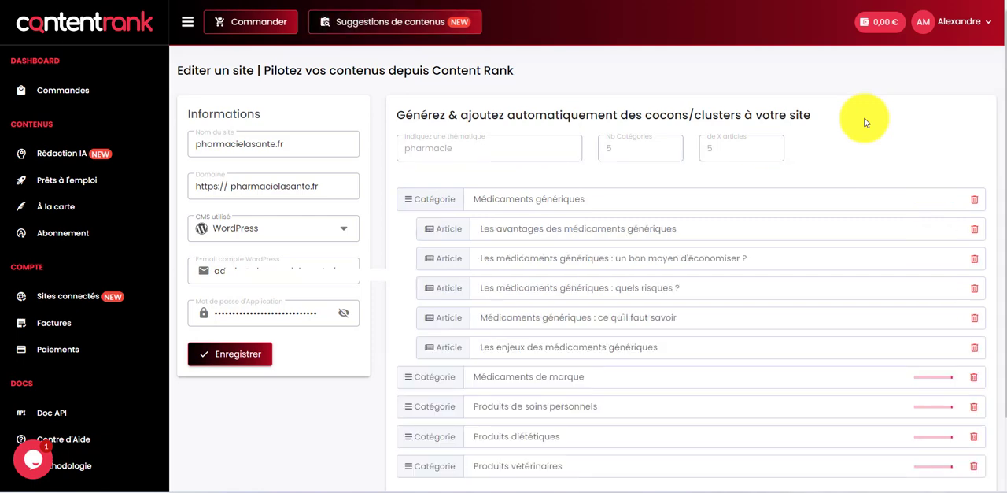
Step: Review the generated categories and the article titles proposed under each of them
{"action": "scroll", "coordinate": [854, 150], "scroll_direction": "down", "scroll_amount": 1}
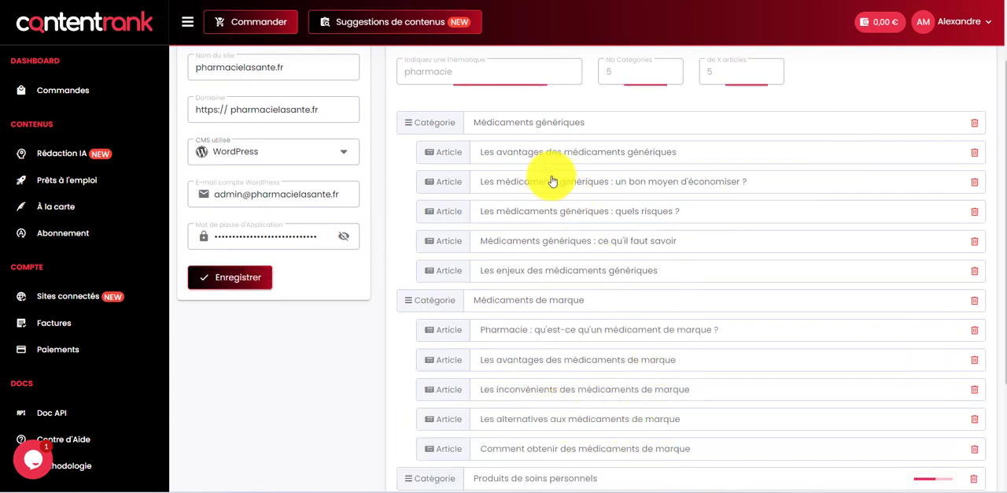
{"action": "scroll", "coordinate": [541, 277], "scroll_direction": "down", "scroll_amount": 2}
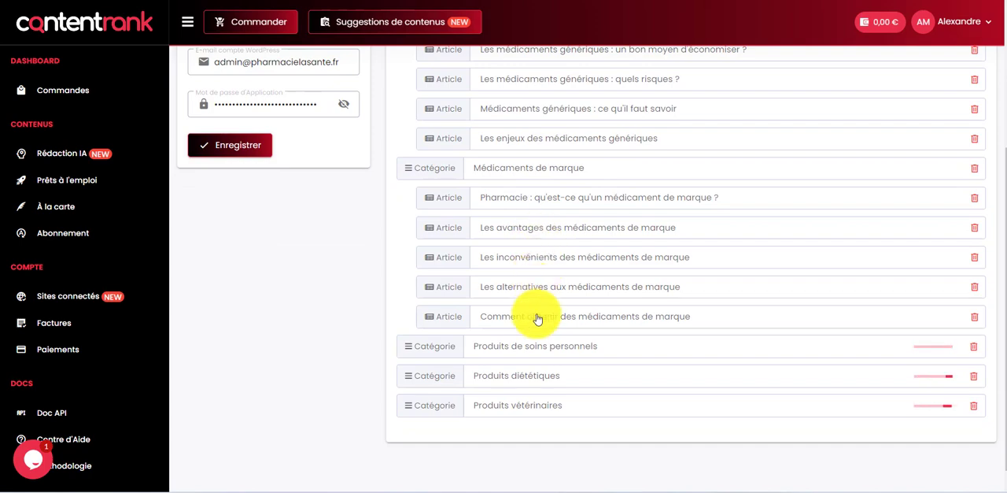
{"action": "scroll", "coordinate": [539, 176], "scroll_direction": "up", "scroll_amount": 2}
{"action": "scroll", "coordinate": [543, 315], "scroll_direction": "down", "scroll_amount": 1}
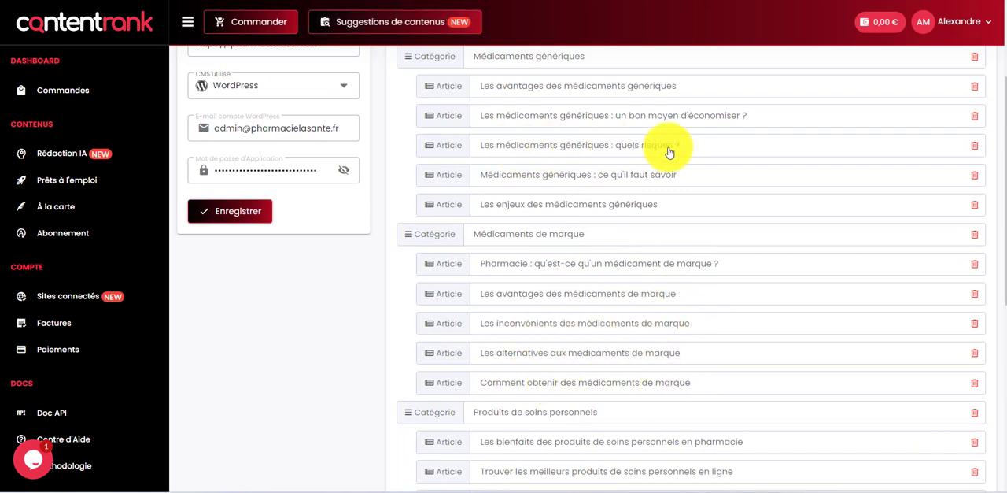
{"action": "scroll", "coordinate": [629, 150], "scroll_direction": "up", "scroll_amount": 2}
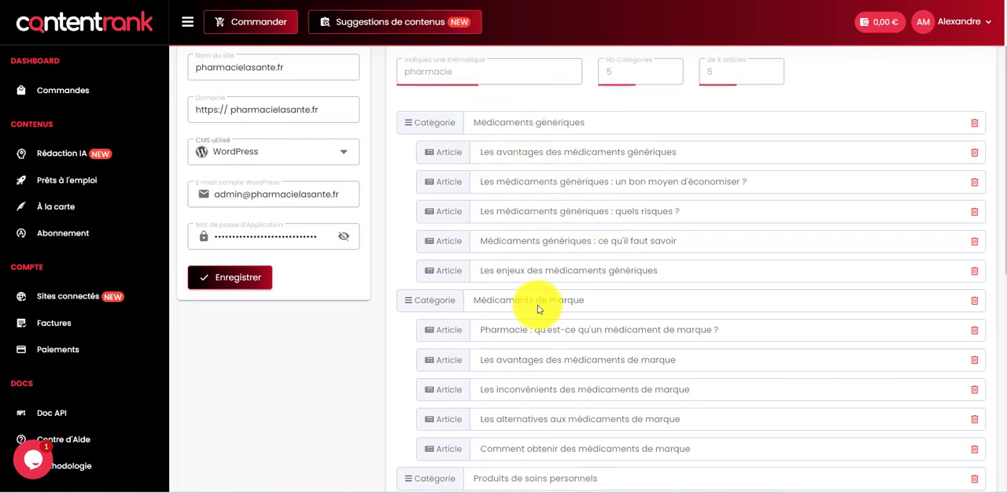
{"action": "scroll", "coordinate": [591, 367], "scroll_direction": "down", "scroll_amount": 4}
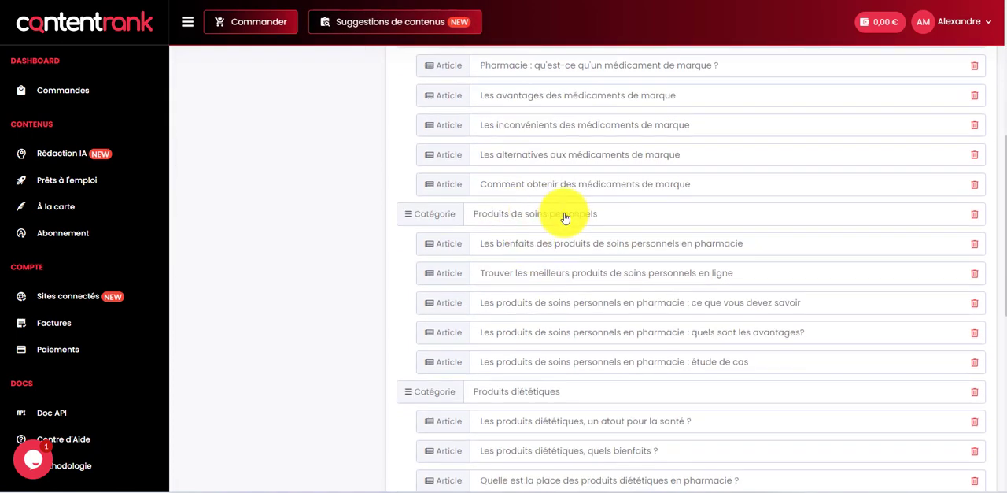
{"action": "scroll", "coordinate": [827, 148], "scroll_direction": "down", "scroll_amount": 1}
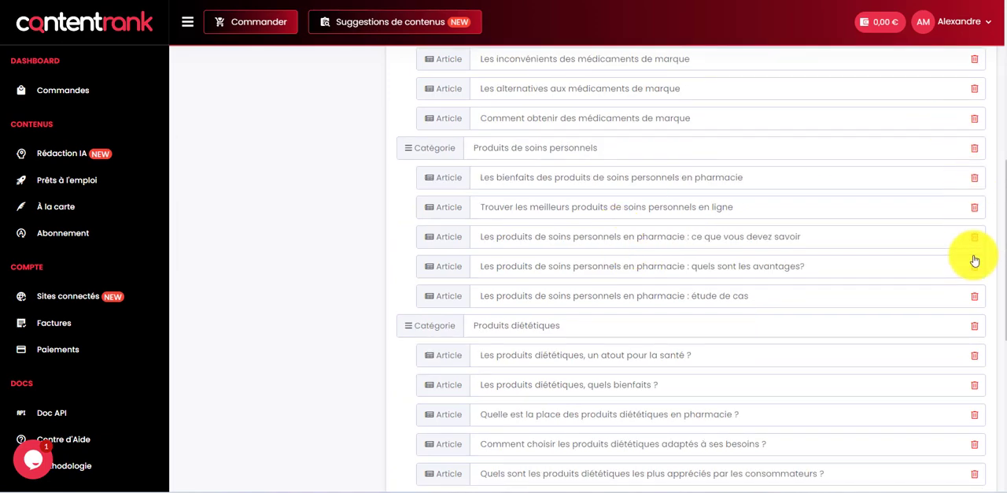
{"action": "scroll", "coordinate": [805, 238], "scroll_direction": "down", "scroll_amount": 3}
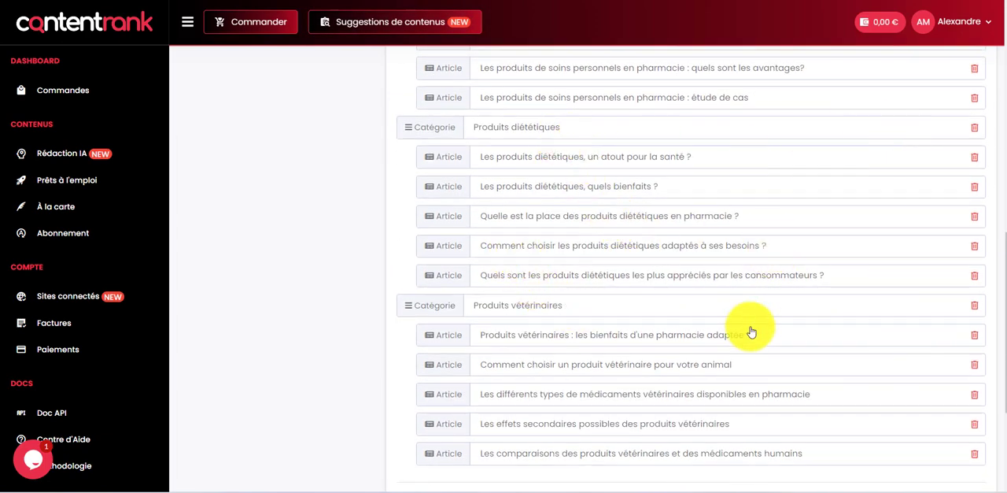
{"action": "scroll", "coordinate": [751, 332], "scroll_direction": "down", "scroll_amount": 1}
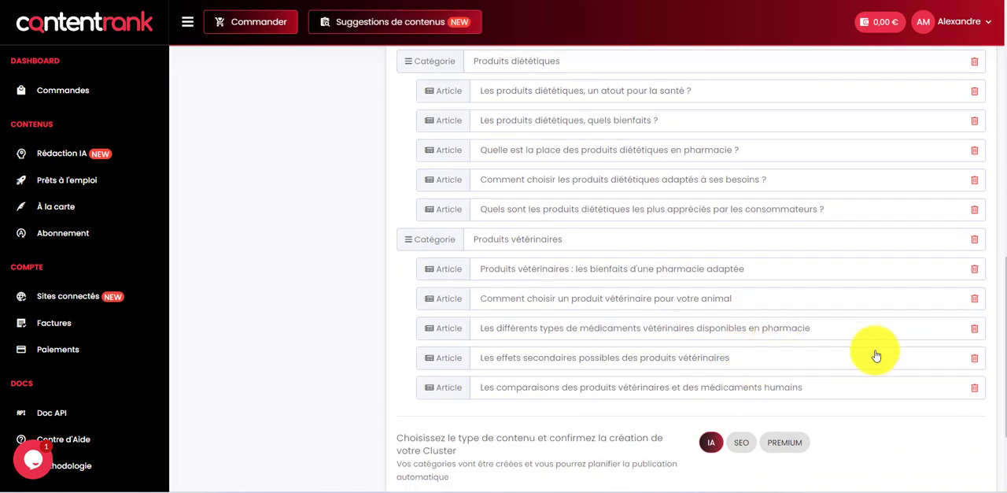
{"action": "scroll", "coordinate": [897, 397], "scroll_direction": "up", "scroll_amount": 10}
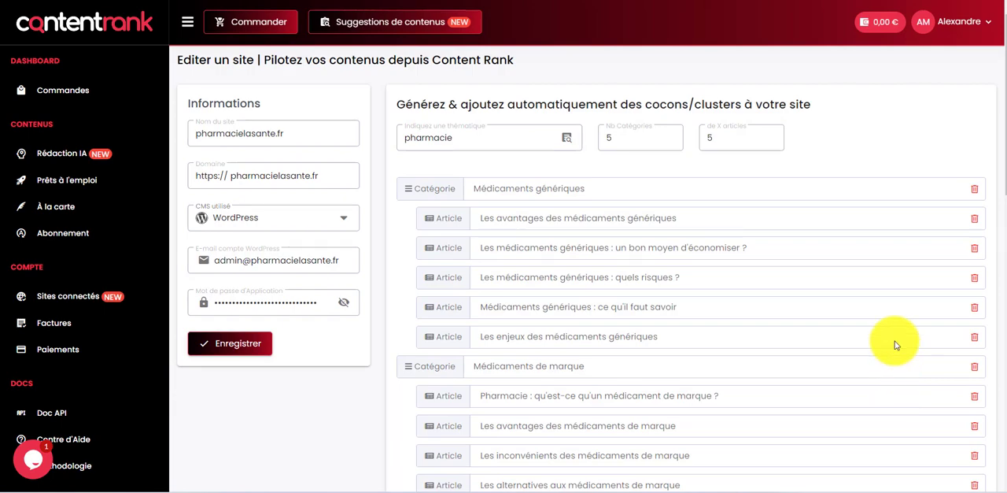
Step: Try the SEO and PREMIUM content types for the generated cluster
{"action": "scroll", "coordinate": [895, 344], "scroll_direction": "down", "scroll_amount": 7}
{"action": "scroll", "coordinate": [889, 273], "scroll_direction": "down", "scroll_amount": 5}
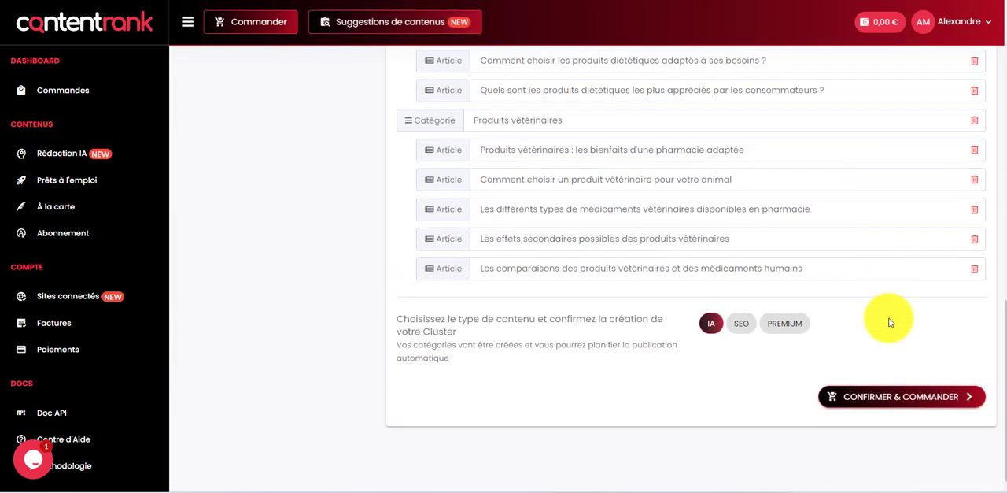
{"action": "left_click", "coordinate": [740, 329]}
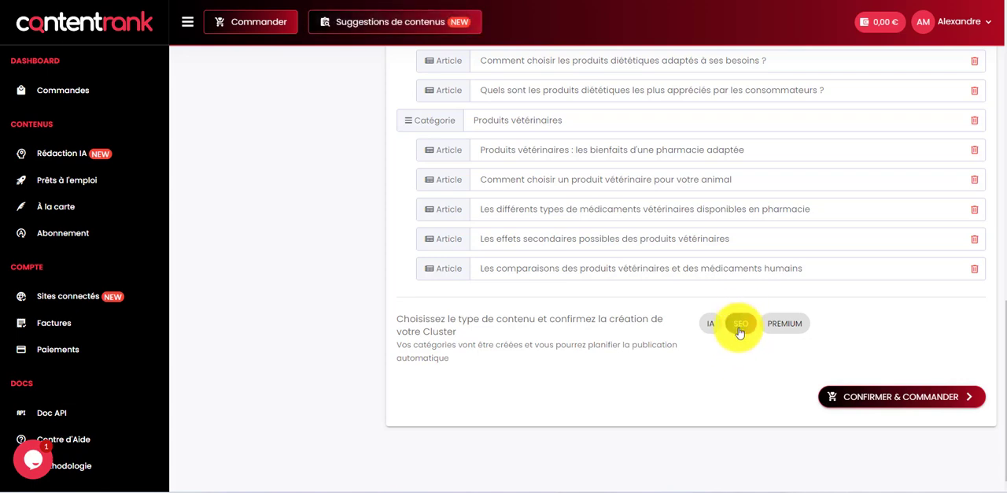
{"action": "left_click", "coordinate": [777, 323]}
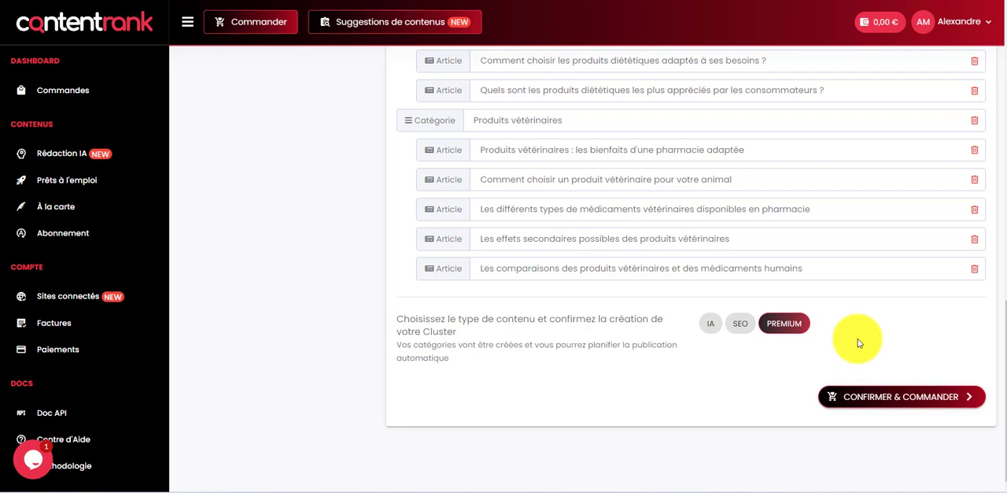
{"action": "left_click", "coordinate": [738, 329]}
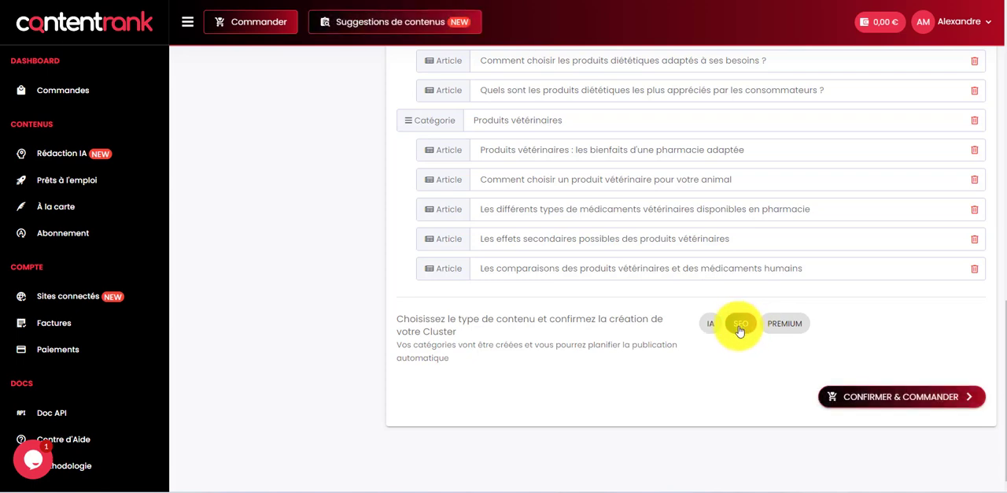
{"action": "left_click", "coordinate": [795, 325]}
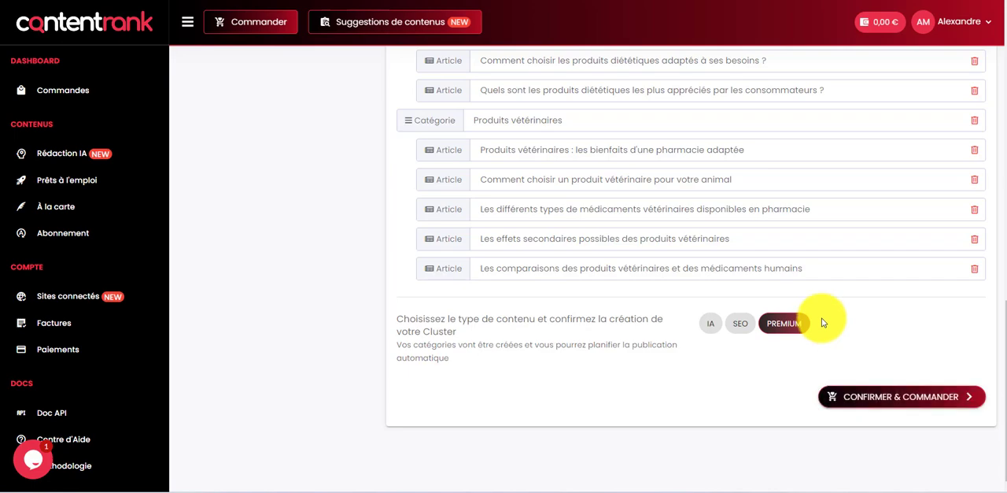
Step: Choose the IA content type for the cluster and confirm it to proceed to the order details
{"action": "left_click", "coordinate": [710, 325]}
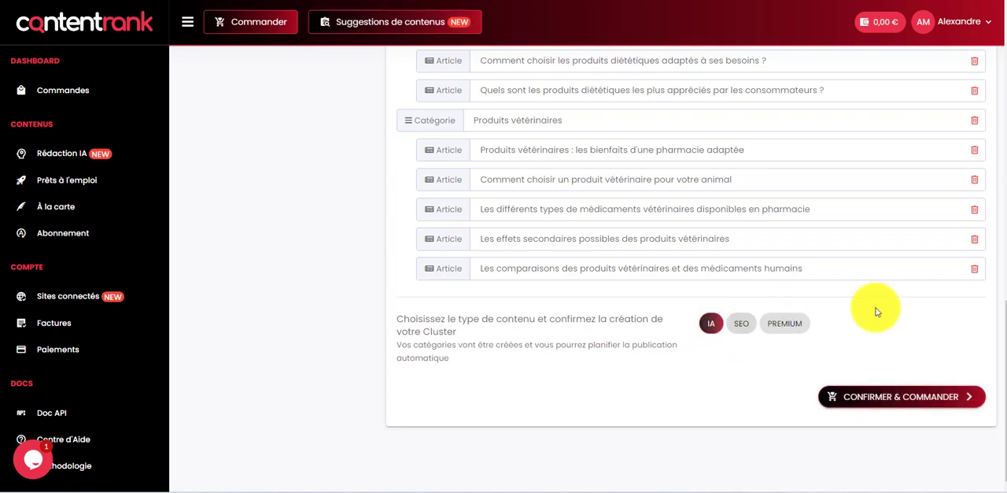
{"action": "scroll", "coordinate": [876, 308], "scroll_direction": "up", "scroll_amount": 15}
{"action": "scroll", "coordinate": [880, 307], "scroll_direction": "down", "scroll_amount": 15}
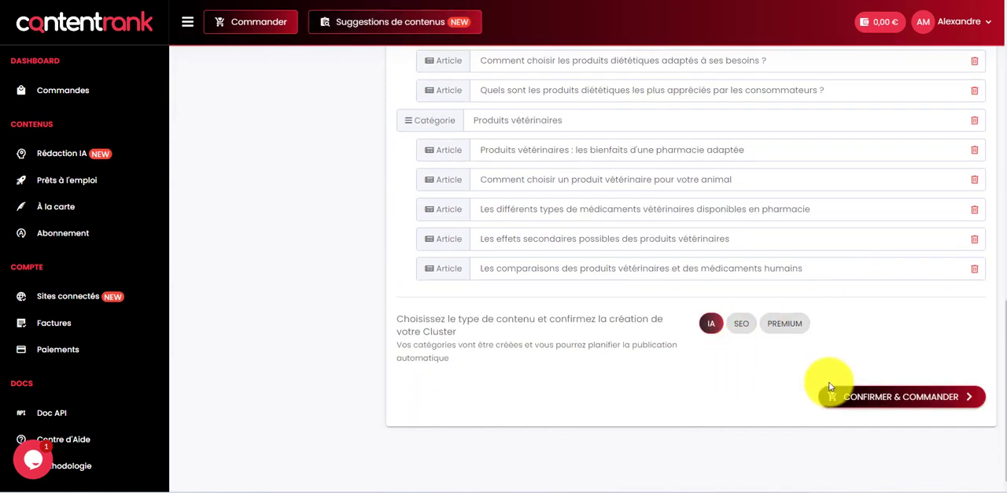
{"action": "left_click", "coordinate": [884, 399]}
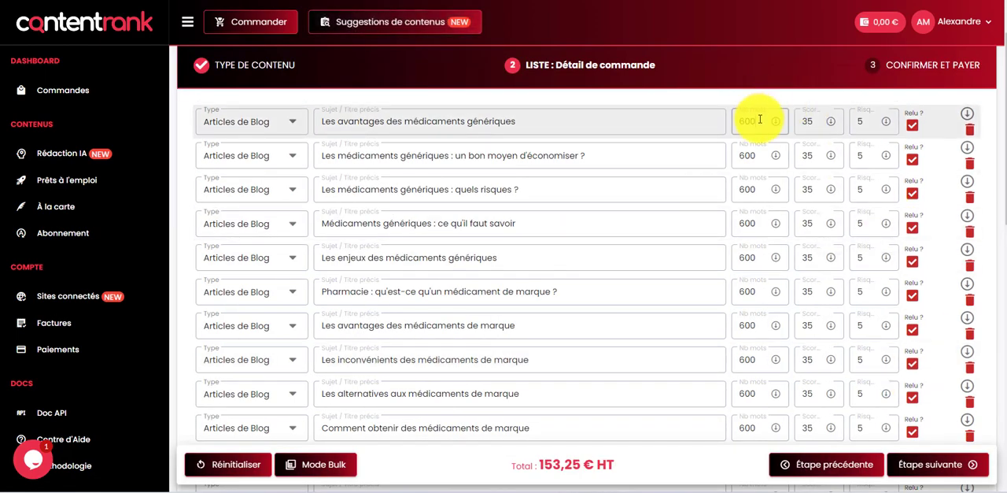
Step: Examine the order's article list, including the word counts, the available content types and the total price
{"action": "double_click", "coordinate": [757, 120]}
{"action": "scroll", "coordinate": [359, 95], "scroll_direction": "up", "scroll_amount": 1}
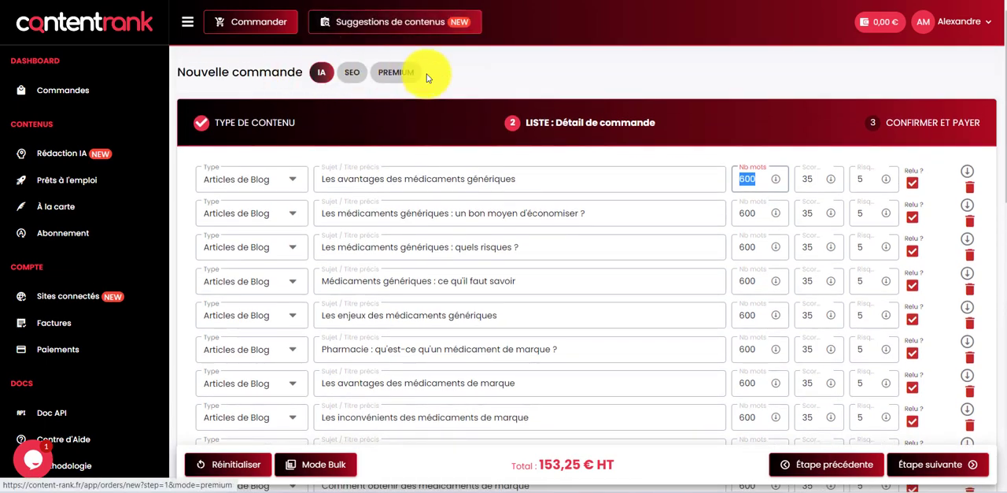
{"action": "scroll", "coordinate": [690, 196], "scroll_direction": "down", "scroll_amount": 10}
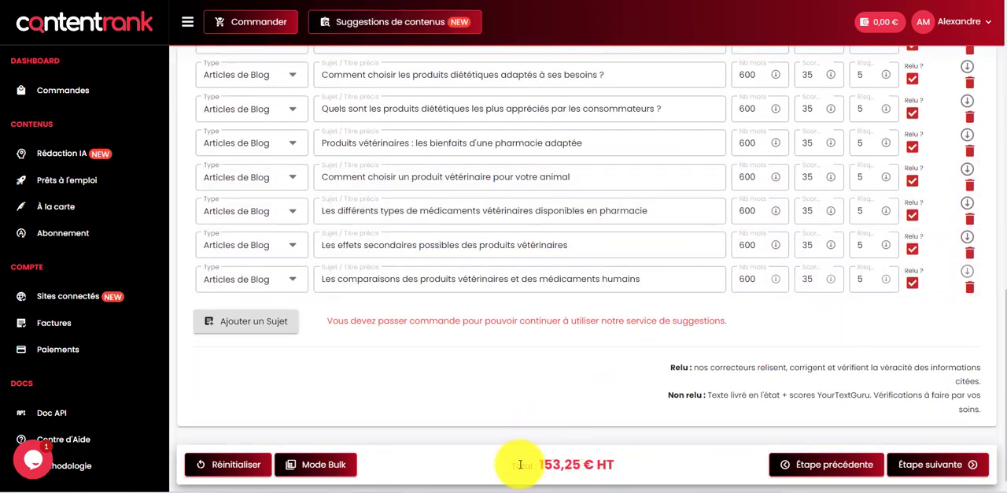
{"action": "scroll", "coordinate": [951, 197], "scroll_direction": "up", "scroll_amount": 1}
{"action": "scroll", "coordinate": [950, 197], "scroll_direction": "up", "scroll_amount": 15}
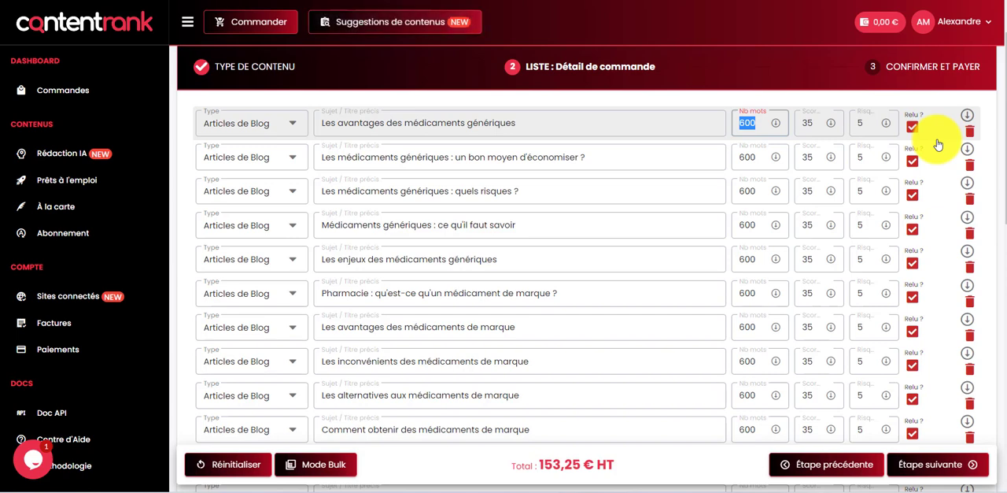
Step: Turn off the proofreading option (Relu) for every article in the order
{"action": "left_click", "coordinate": [913, 127]}
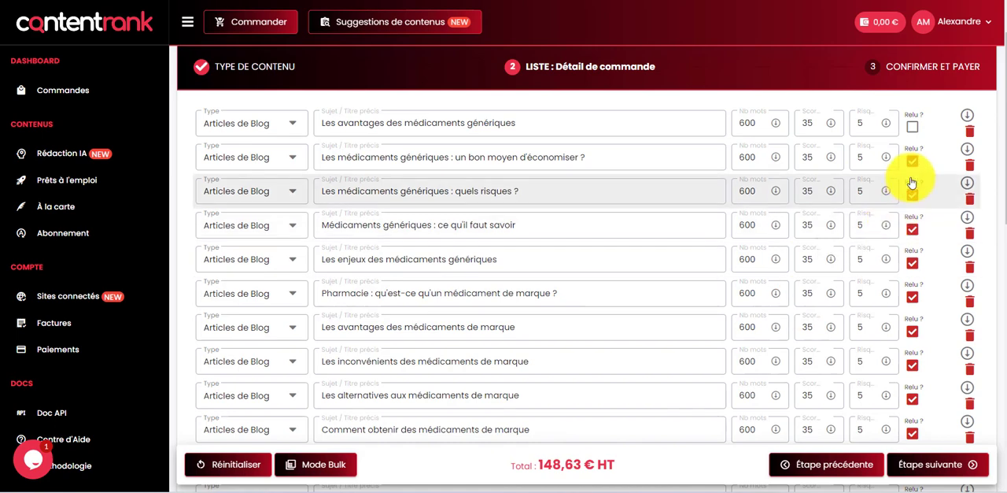
{"action": "left_click", "coordinate": [913, 164]}
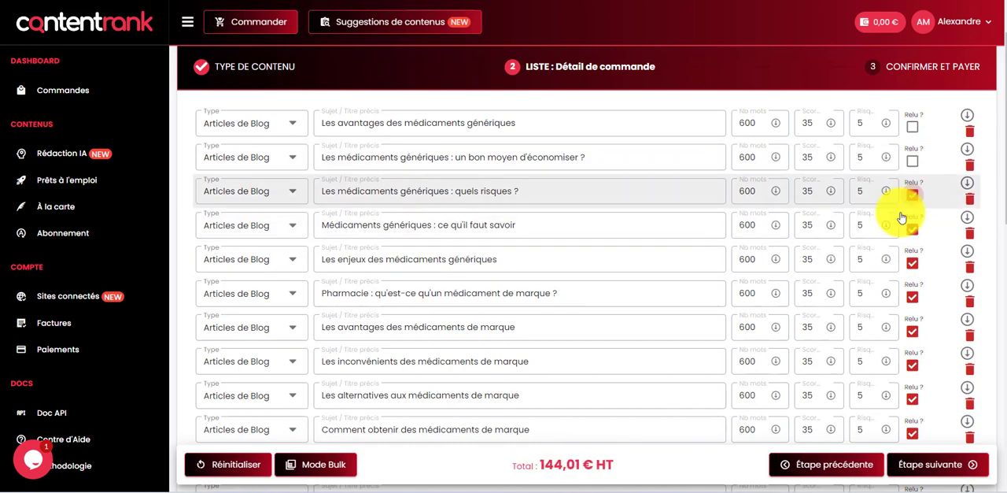
{"action": "left_click", "coordinate": [913, 195]}
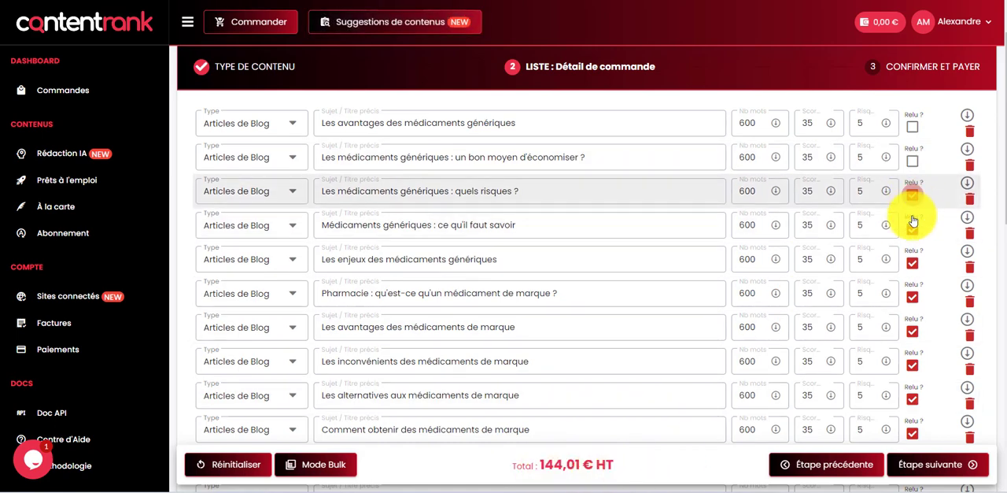
{"action": "left_click", "coordinate": [912, 230]}
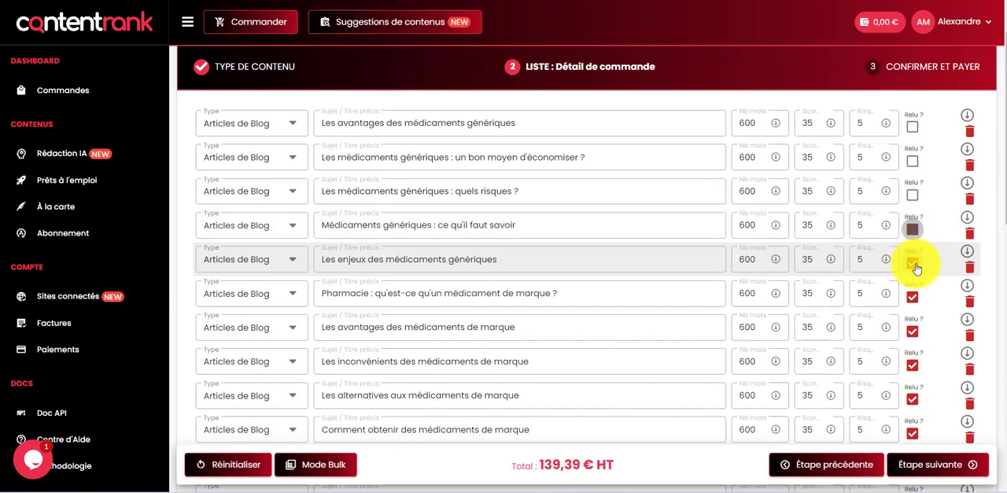
{"action": "left_click", "coordinate": [912, 263]}
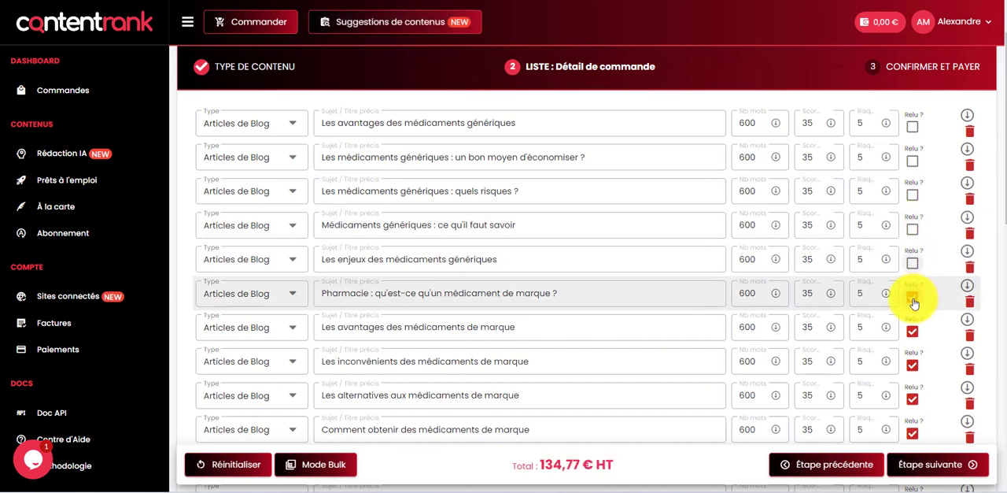
{"action": "left_click", "coordinate": [913, 299]}
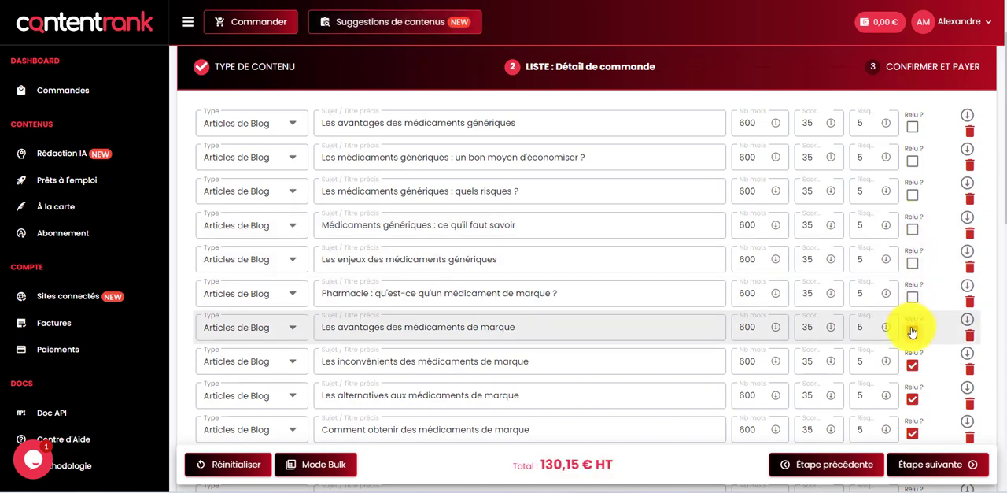
{"action": "left_click", "coordinate": [912, 329]}
{"action": "left_click", "coordinate": [910, 367]}
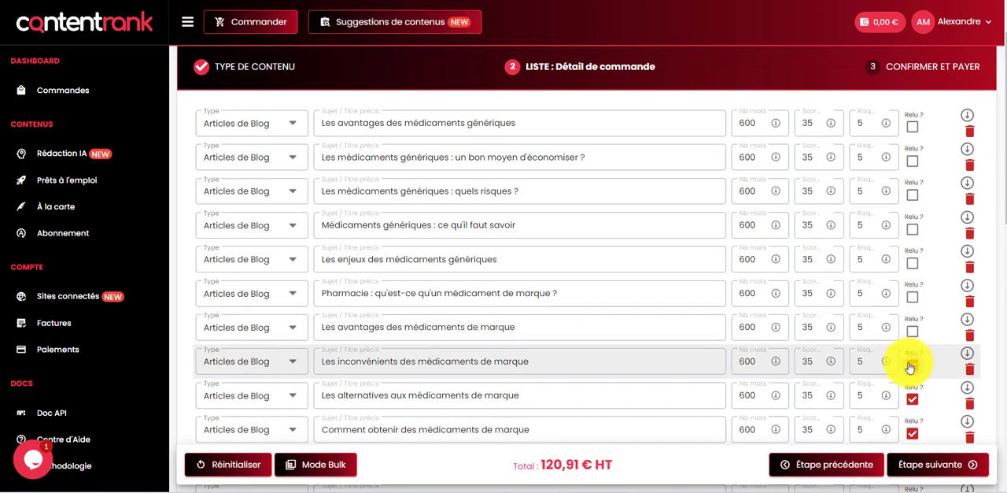
{"action": "scroll", "coordinate": [929, 260], "scroll_direction": "down", "scroll_amount": 3}
{"action": "left_click", "coordinate": [911, 269]}
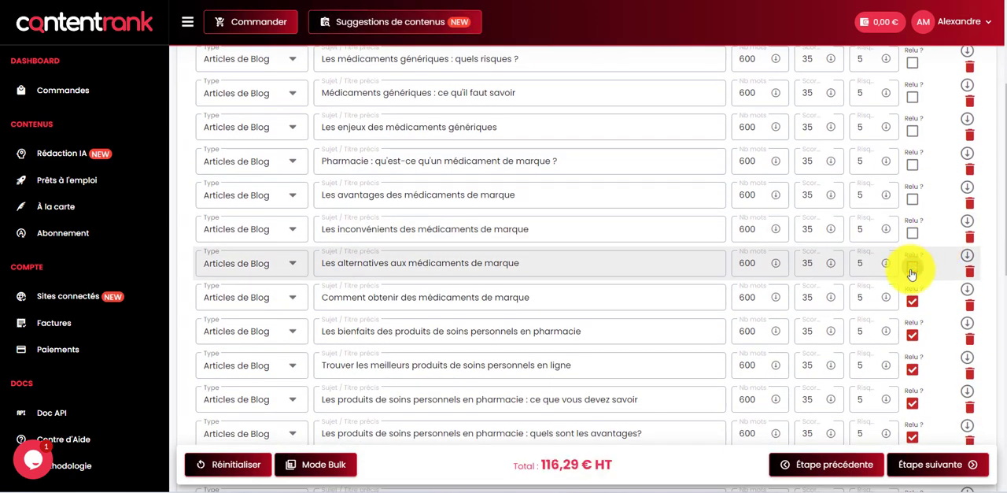
{"action": "left_click", "coordinate": [911, 301]}
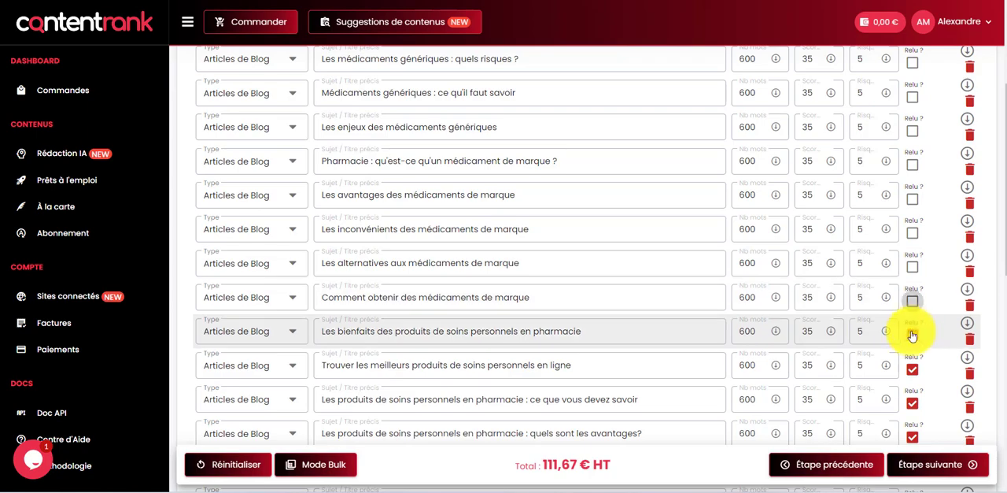
{"action": "scroll", "coordinate": [931, 237], "scroll_direction": "up", "scroll_amount": 9}
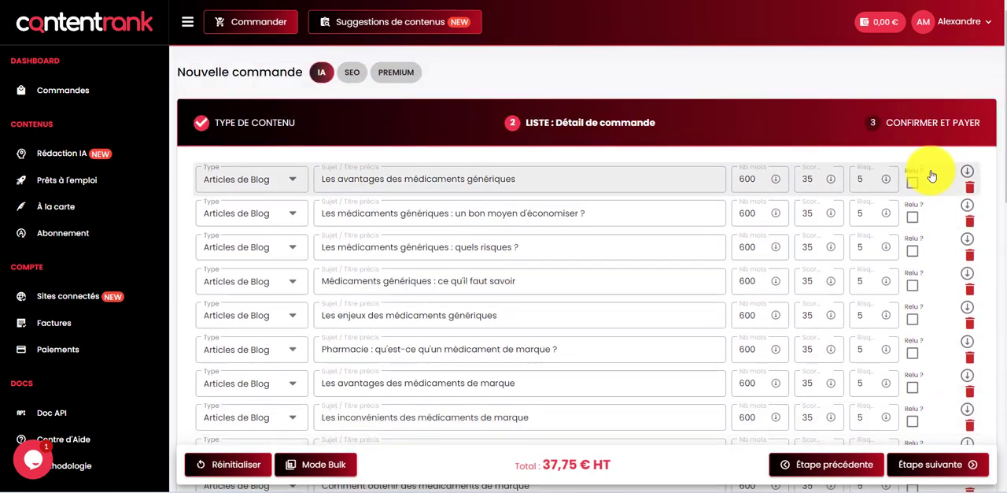
Step: Examine the full article list, checking the proofreading boxes, the word counts and the order's total price
{"action": "scroll", "coordinate": [913, 213], "scroll_direction": "down", "scroll_amount": 5}
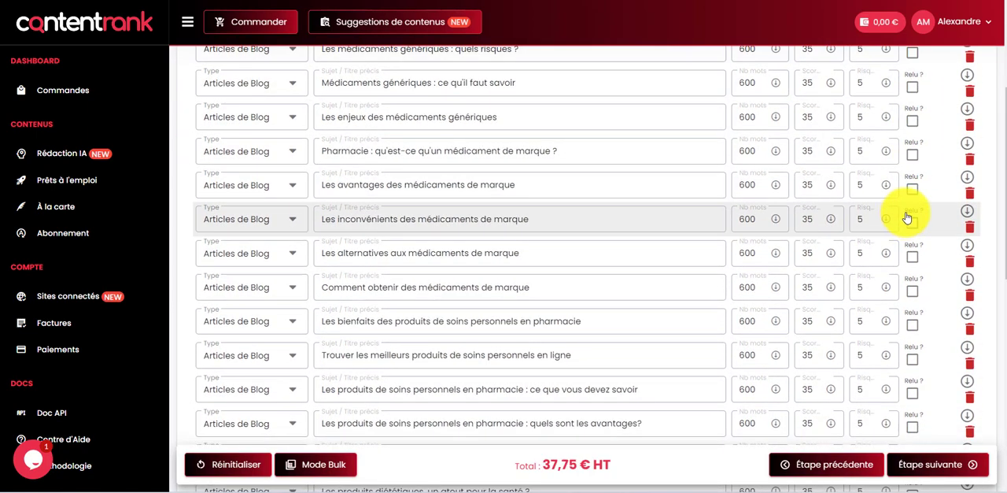
{"action": "scroll", "coordinate": [918, 212], "scroll_direction": "down", "scroll_amount": 5}
{"action": "scroll", "coordinate": [924, 197], "scroll_direction": "up", "scroll_amount": 12}
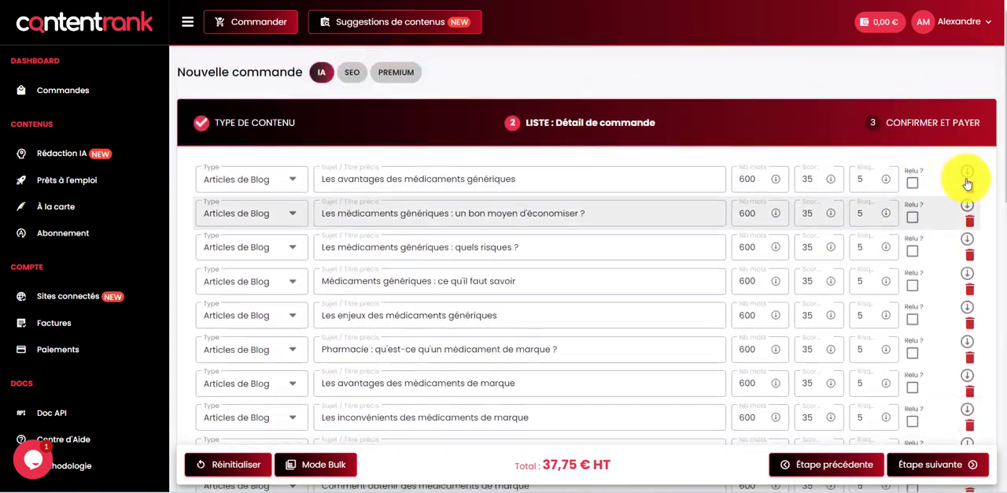
{"action": "scroll", "coordinate": [787, 330], "scroll_direction": "down", "scroll_amount": 6}
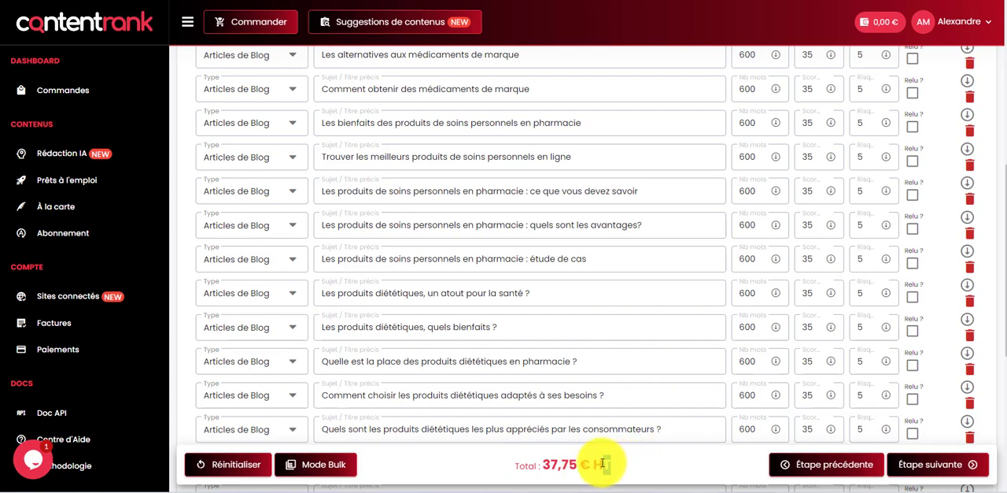
{"action": "left_click_drag", "start_coordinate": [596, 465], "coordinate": [617, 462]}
{"action": "left_click", "coordinate": [631, 465]}
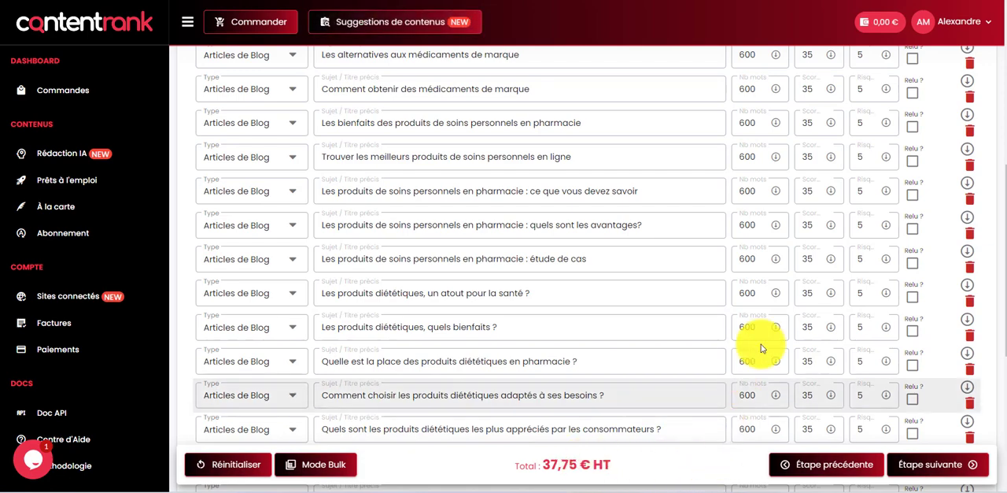
{"action": "scroll", "coordinate": [798, 314], "scroll_direction": "up", "scroll_amount": 1}
{"action": "scroll", "coordinate": [798, 315], "scroll_direction": "up", "scroll_amount": 4}
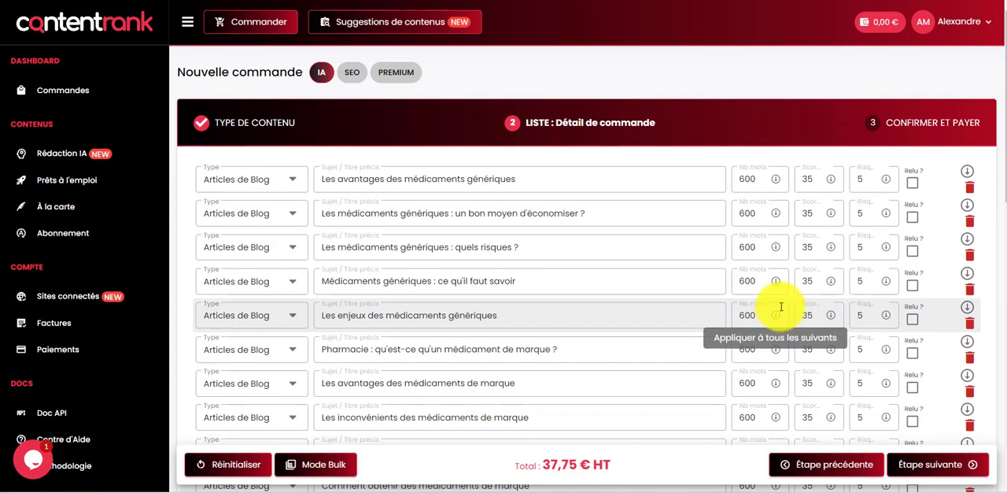
{"action": "scroll", "coordinate": [845, 197], "scroll_direction": "down", "scroll_amount": 8}
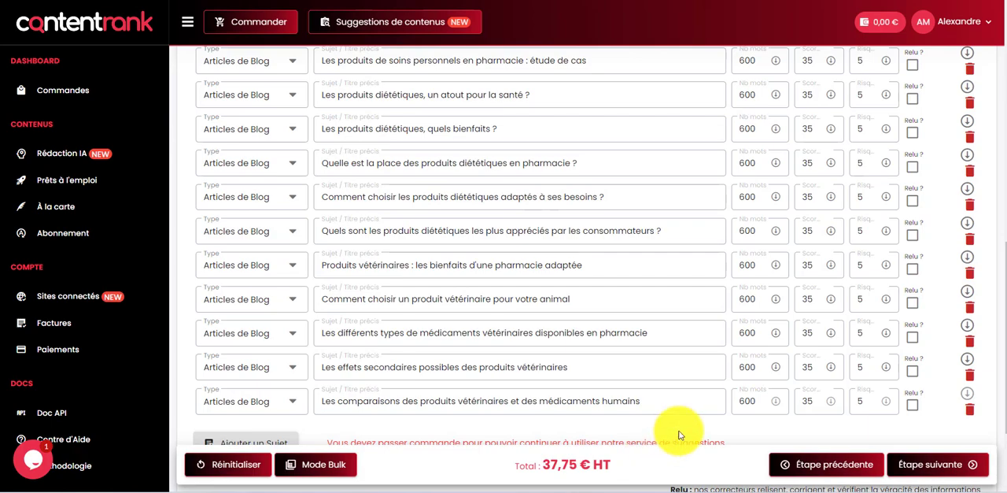
{"action": "scroll", "coordinate": [673, 305], "scroll_direction": "up", "scroll_amount": 5}
{"action": "scroll", "coordinate": [677, 303], "scroll_direction": "up", "scroll_amount": 5}
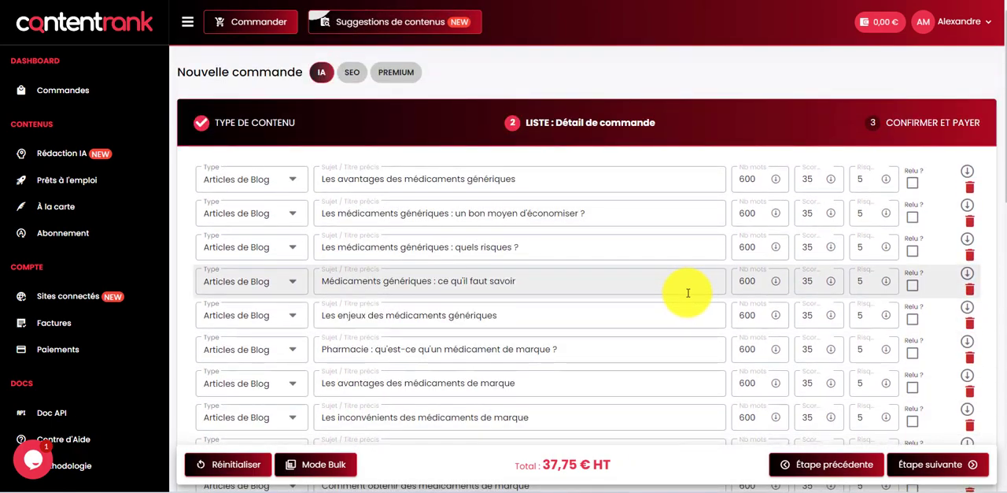
Step: Proceed to the confirmation and payment stage, leave the optional order number blank, and review the order summary and payment form
{"action": "scroll", "coordinate": [687, 291], "scroll_direction": "down", "scroll_amount": 15}
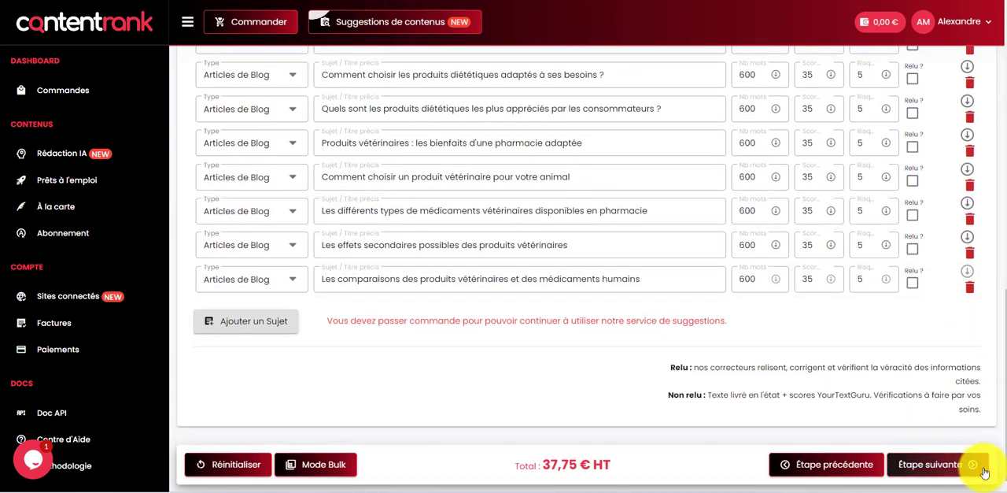
{"action": "left_click", "coordinate": [944, 463]}
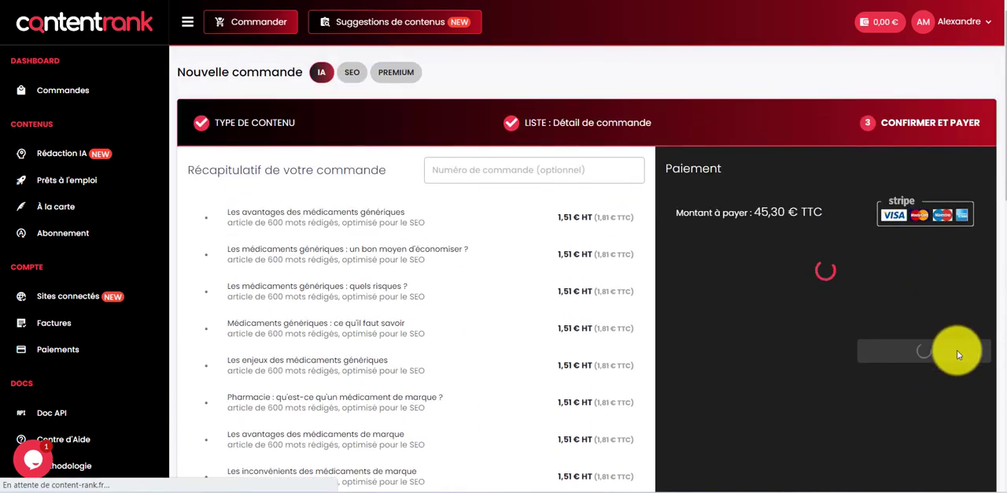
{"action": "left_click", "coordinate": [516, 170]}
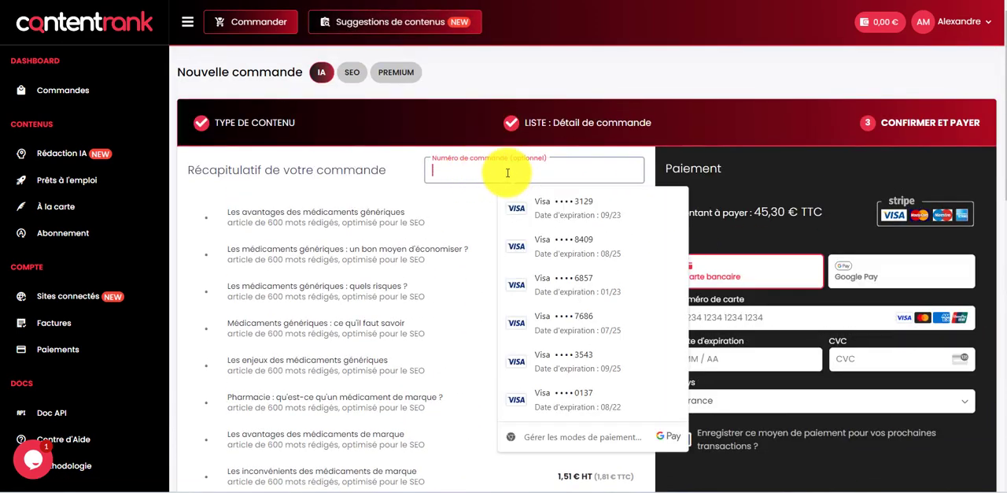
{"action": "left_click", "coordinate": [411, 167]}
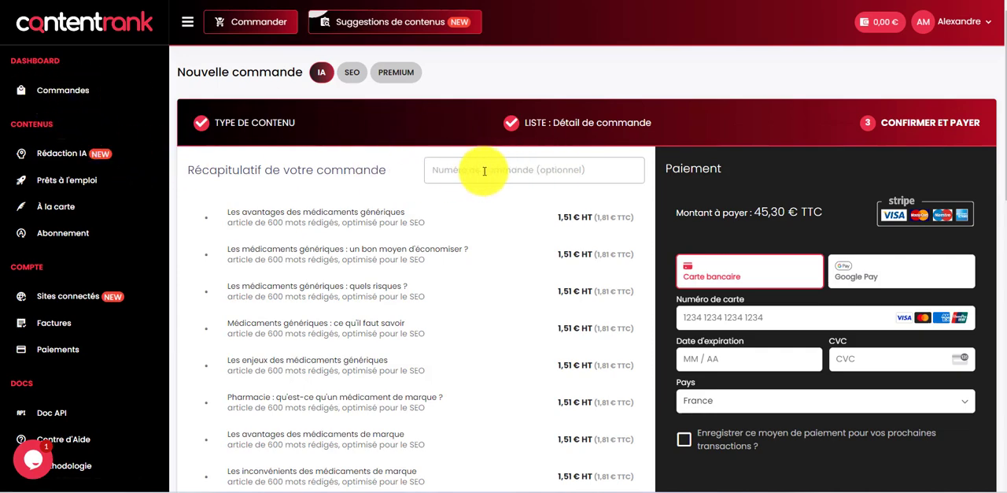
{"action": "scroll", "coordinate": [926, 168], "scroll_direction": "down", "scroll_amount": 1}
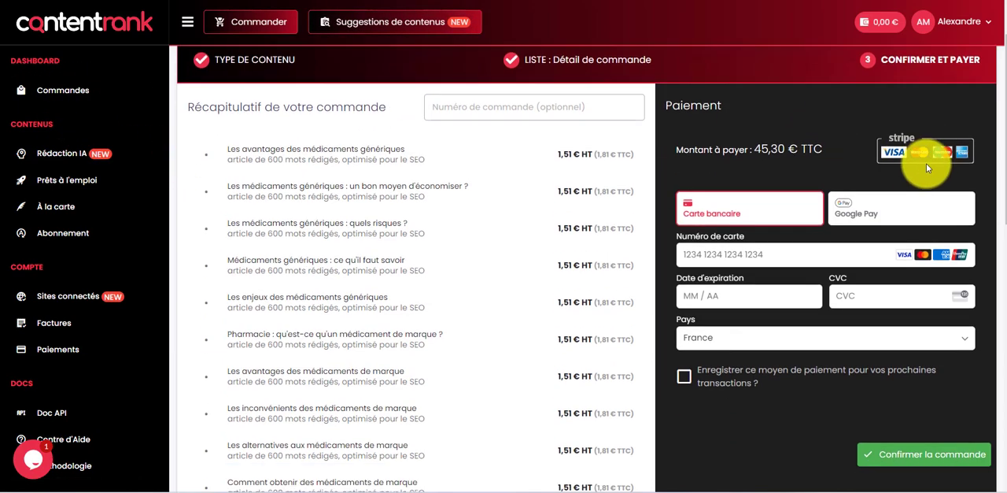
{"action": "scroll", "coordinate": [904, 345], "scroll_direction": "down", "scroll_amount": 2}
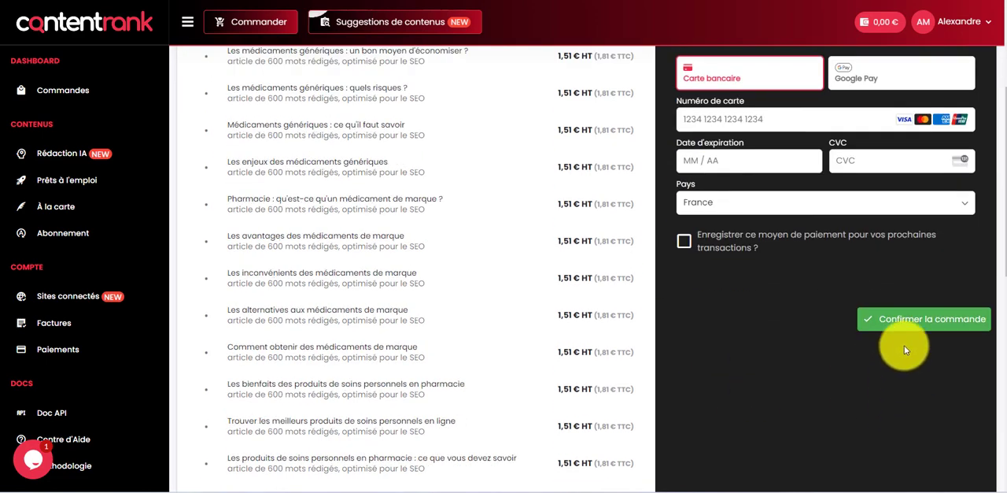
{"action": "scroll", "coordinate": [687, 243], "scroll_direction": "down", "scroll_amount": 10}
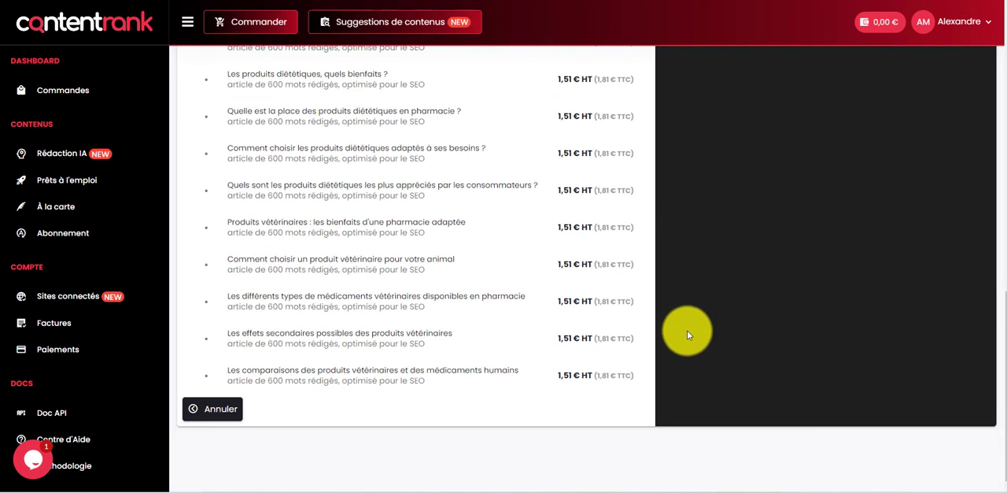
{"action": "scroll", "coordinate": [729, 360], "scroll_direction": "up", "scroll_amount": 5}
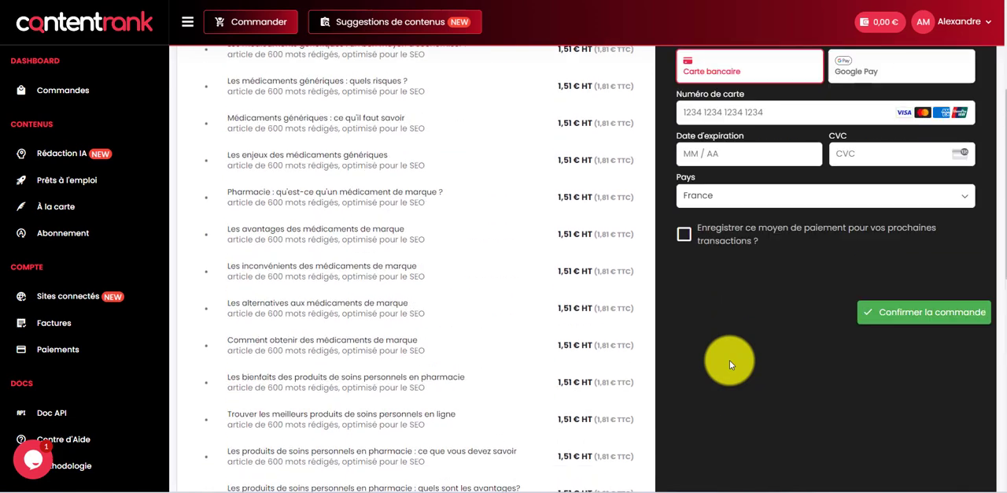
{"action": "scroll", "coordinate": [730, 363], "scroll_direction": "up", "scroll_amount": 3}
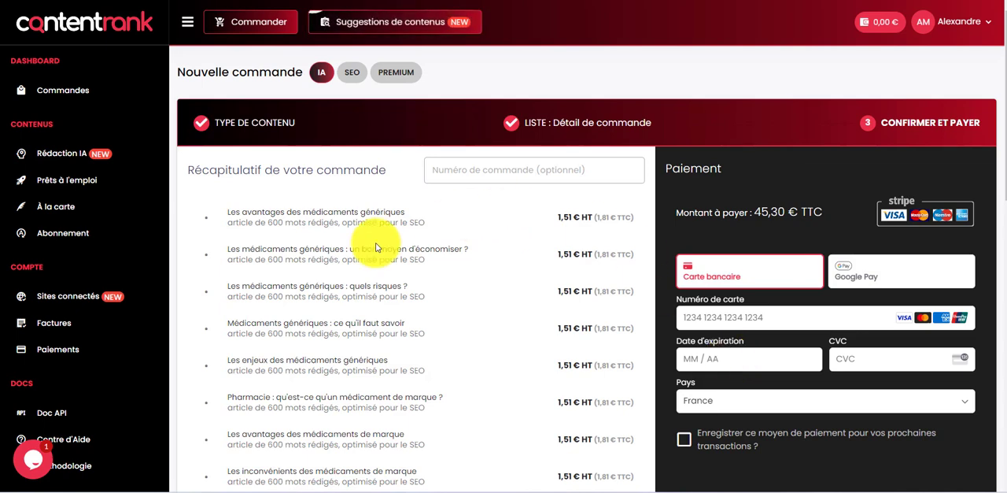
Step: Open the connected site pharmacielasante.fr to view its settings, and look at the support chat before closing it
{"action": "left_click", "coordinate": [59, 299]}
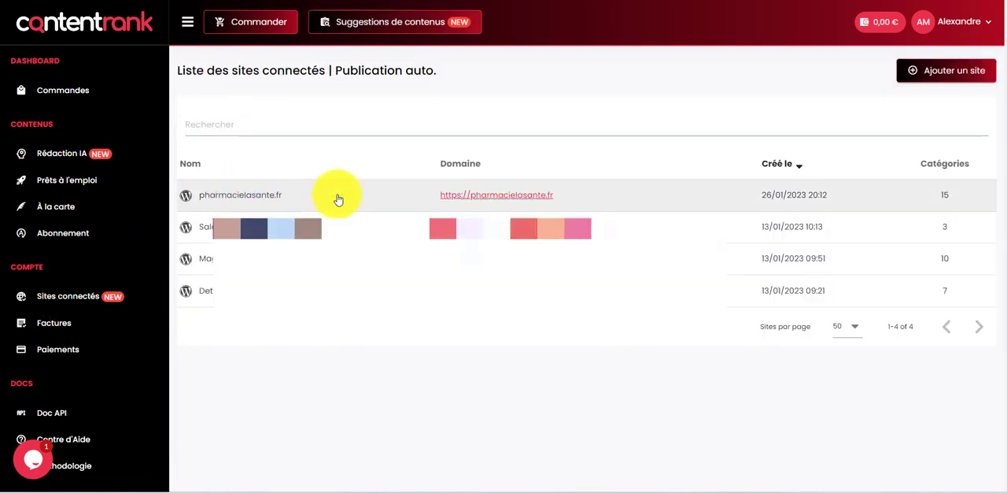
{"action": "left_click", "coordinate": [338, 199]}
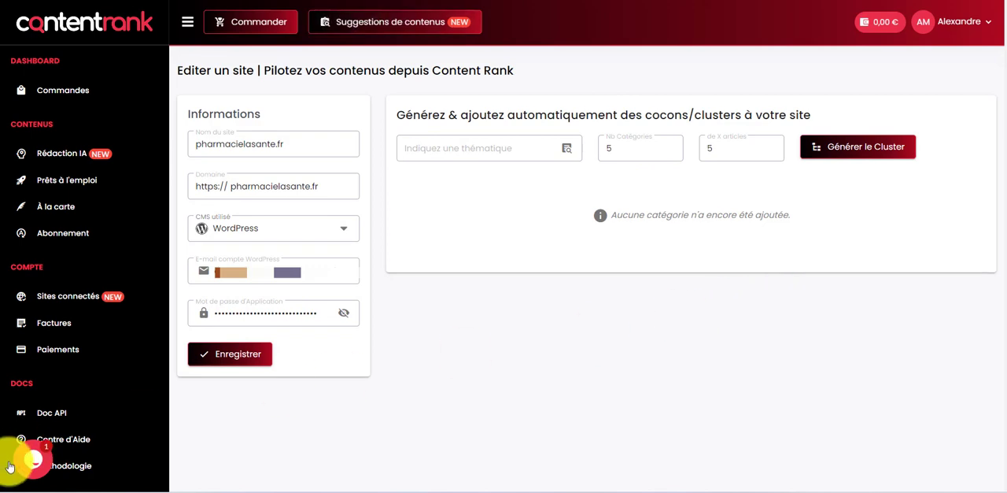
{"action": "left_click", "coordinate": [35, 461]}
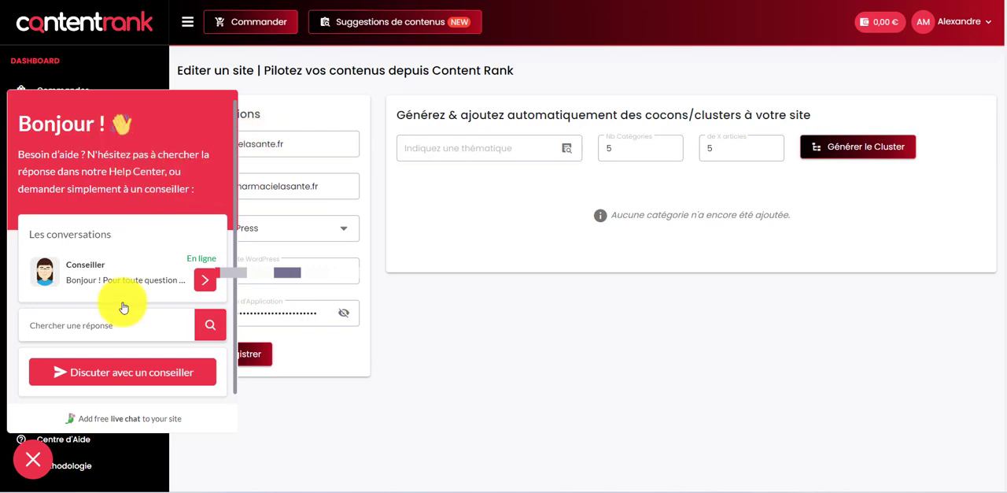
{"action": "left_click", "coordinate": [30, 460]}
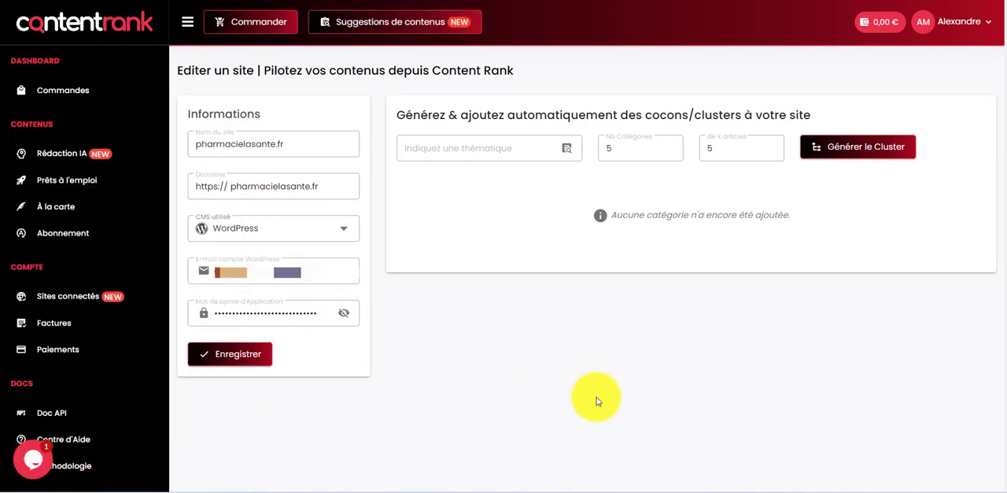
Step: Start a new order, look at the Rédacteurs Humains and Contenus Premium types, and choose Contenus IA (Gepetto)
{"action": "left_click", "coordinate": [265, 30]}
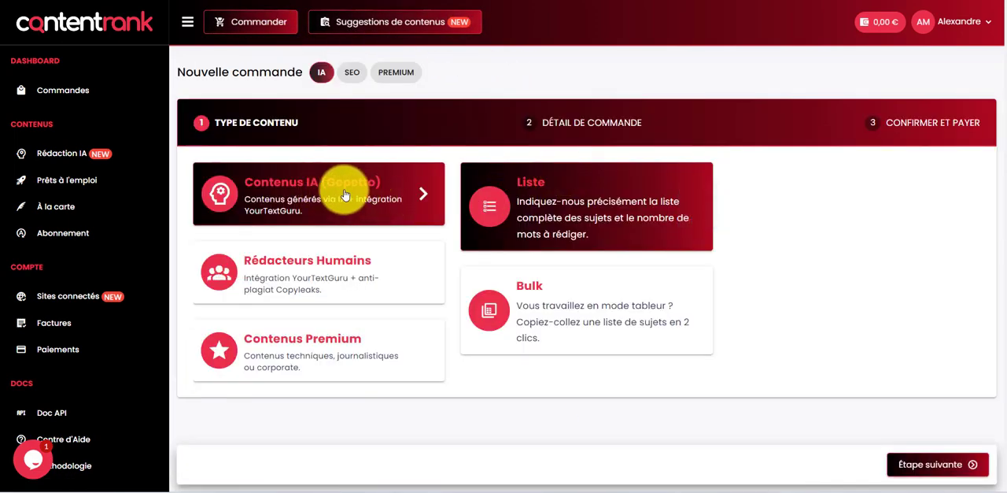
{"action": "left_click", "coordinate": [292, 276]}
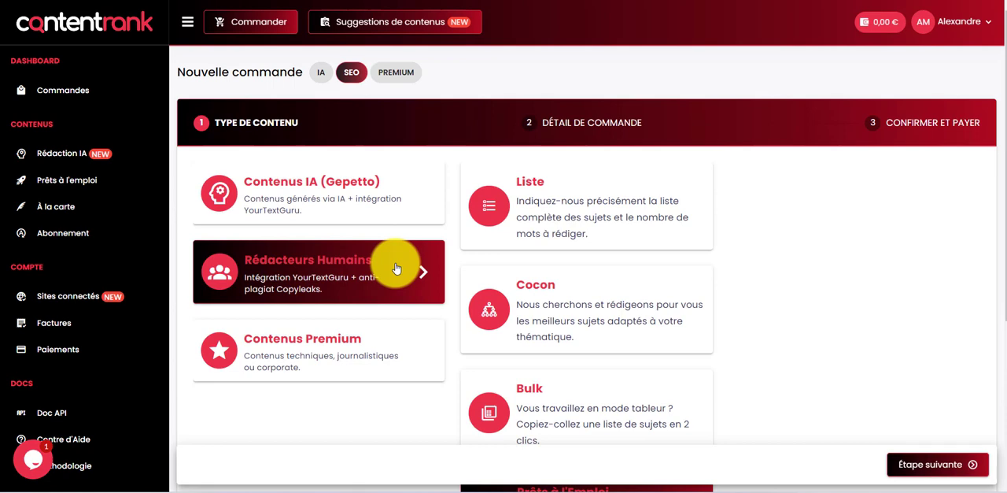
{"action": "left_click", "coordinate": [314, 346]}
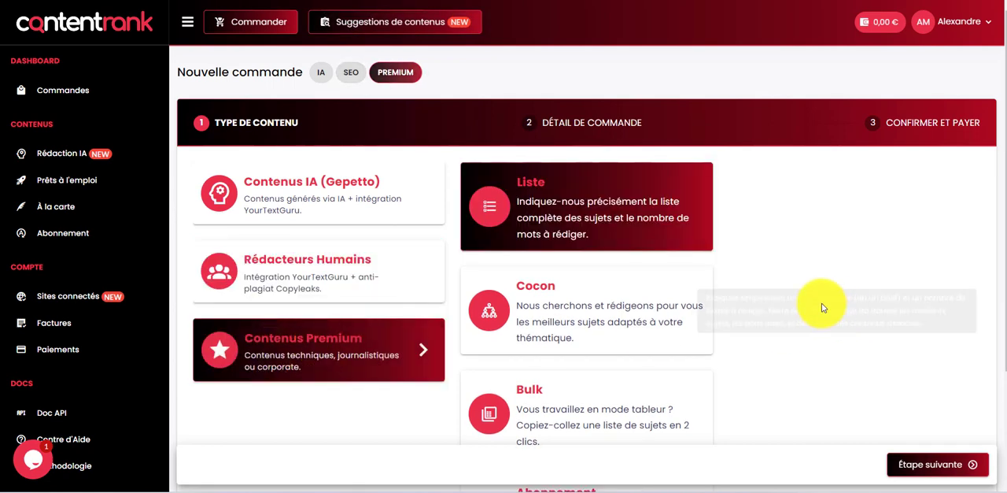
{"action": "left_click", "coordinate": [342, 191]}
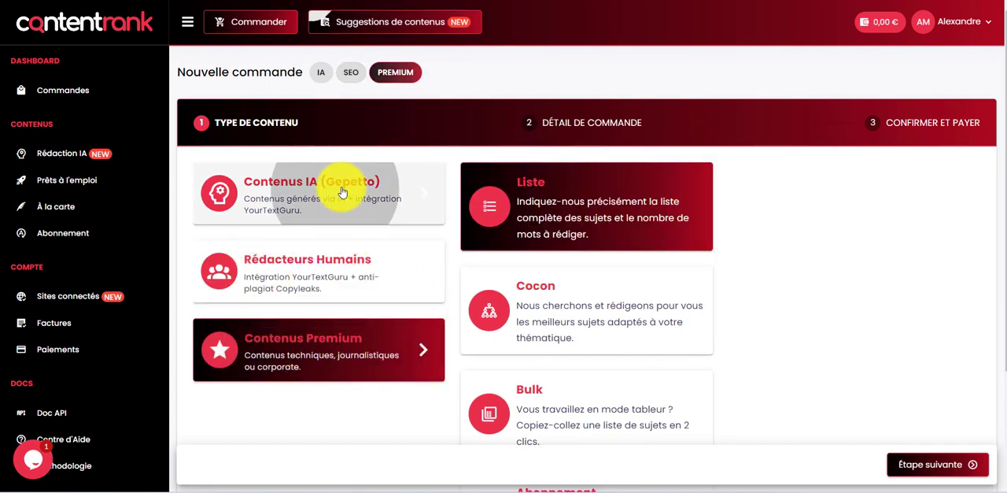